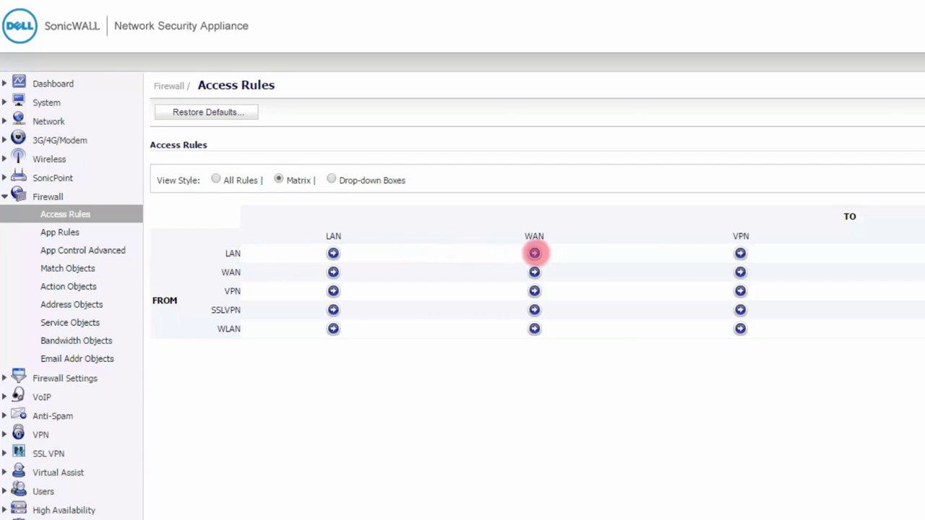
# Step: Show the LAN-to-WAN rules, with their single allow-any rule, and open the Add Rule form
pyautogui.click(534, 253)
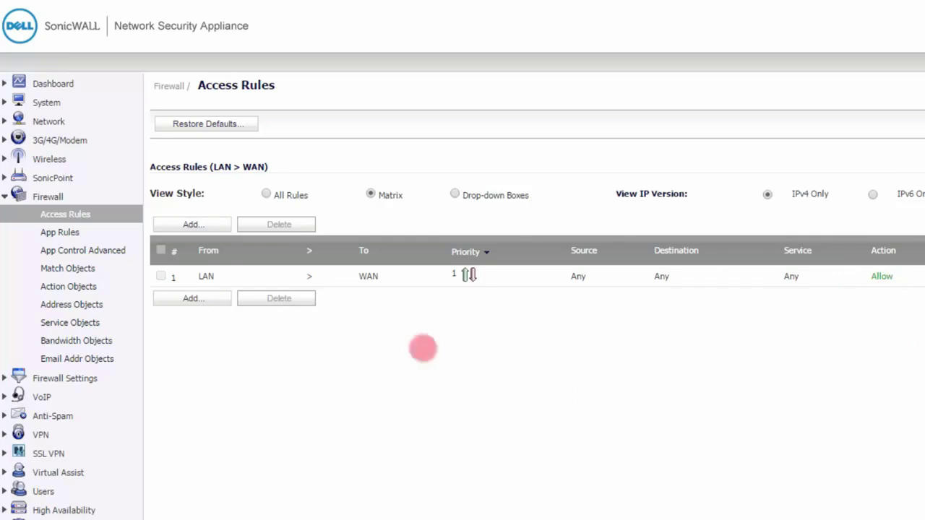
pyautogui.click(192, 299)
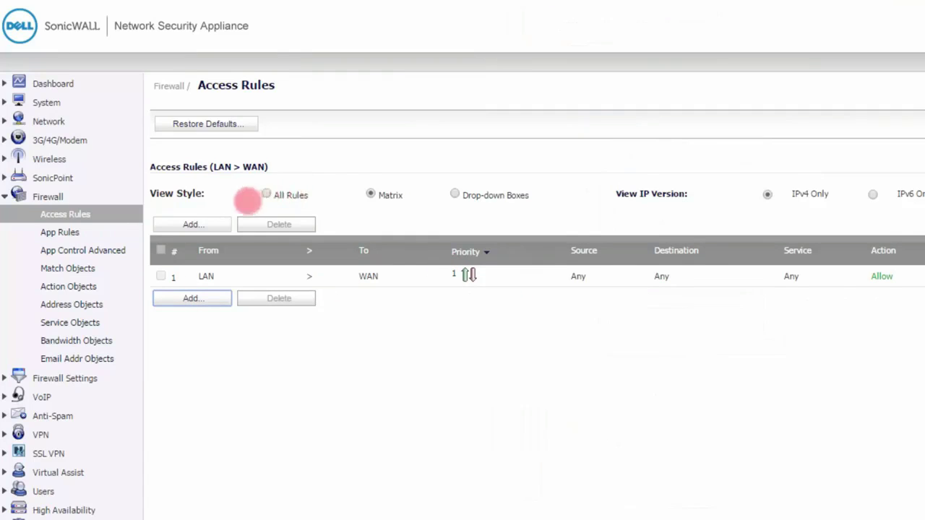
# Step: Switch to Matrix view and show the WAN-to-LAN rules, with their single deny-all rule
pyautogui.click(385, 198)
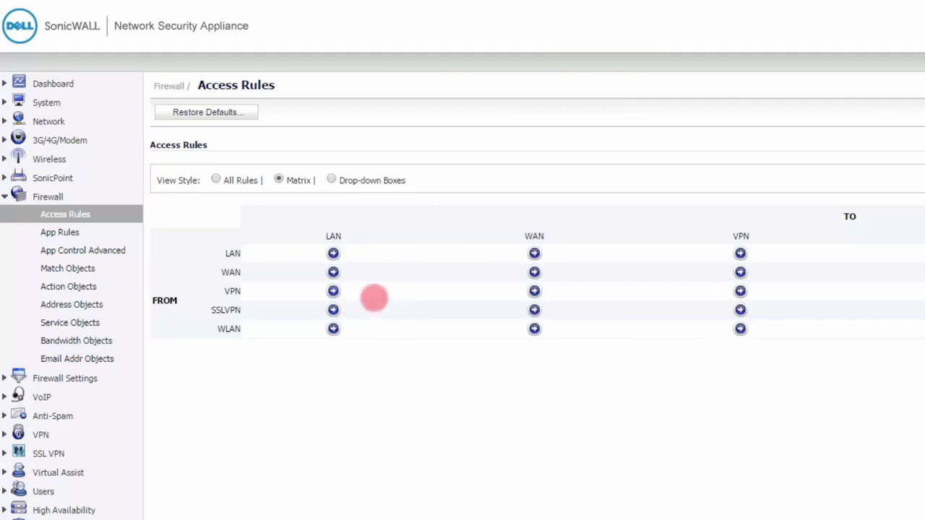
pyautogui.click(333, 273)
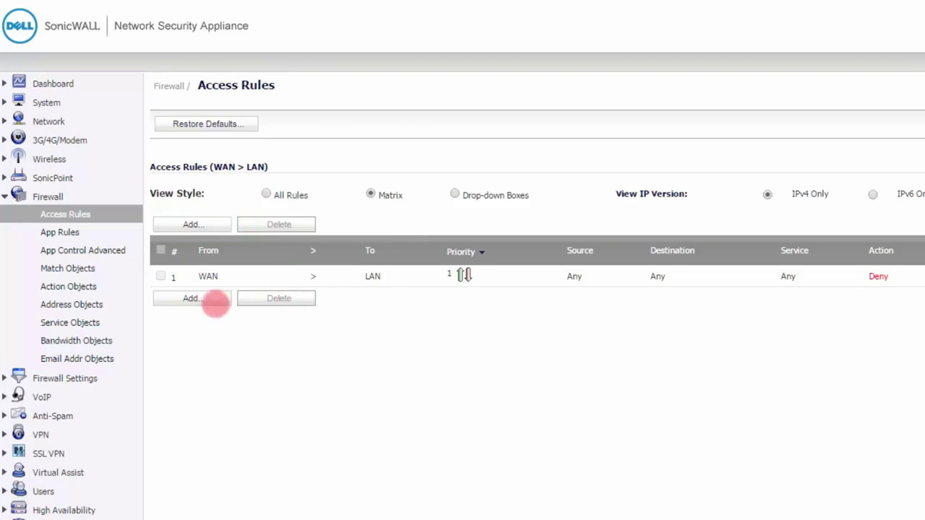
# Step: Close the WAN-to-LAN Add Rule form unsaved and switch back to Matrix view
pyautogui.click(192, 299)
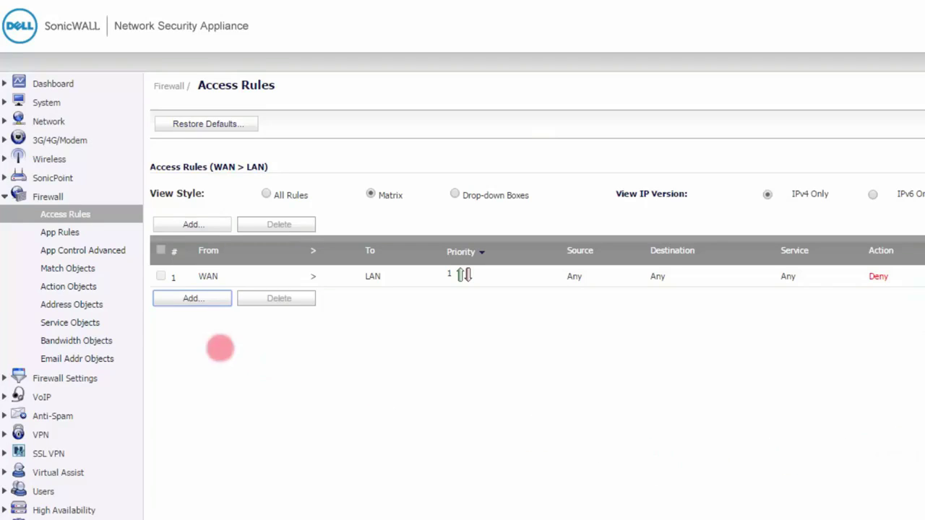
pyautogui.click(371, 193)
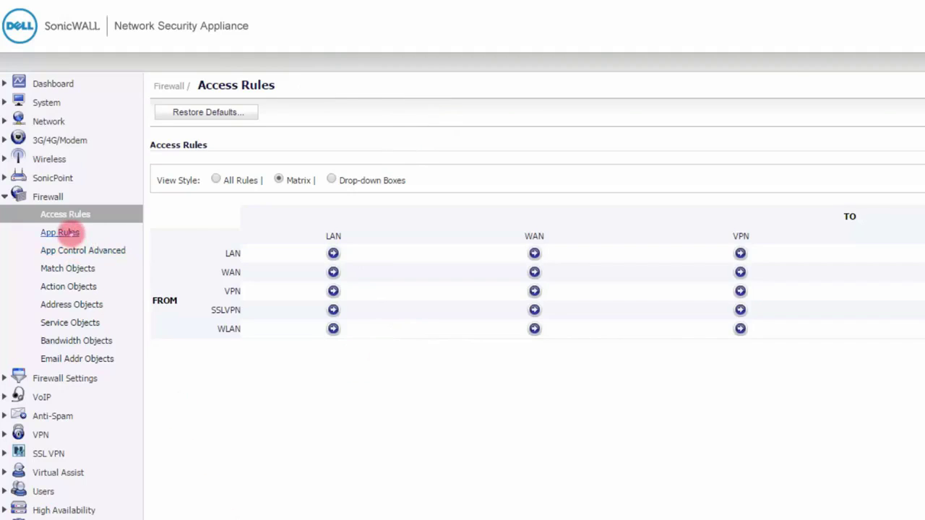
# Step: Open Firewall > App Rules, which has no policies, and try Add New Policy without saving
pyautogui.click(61, 232)
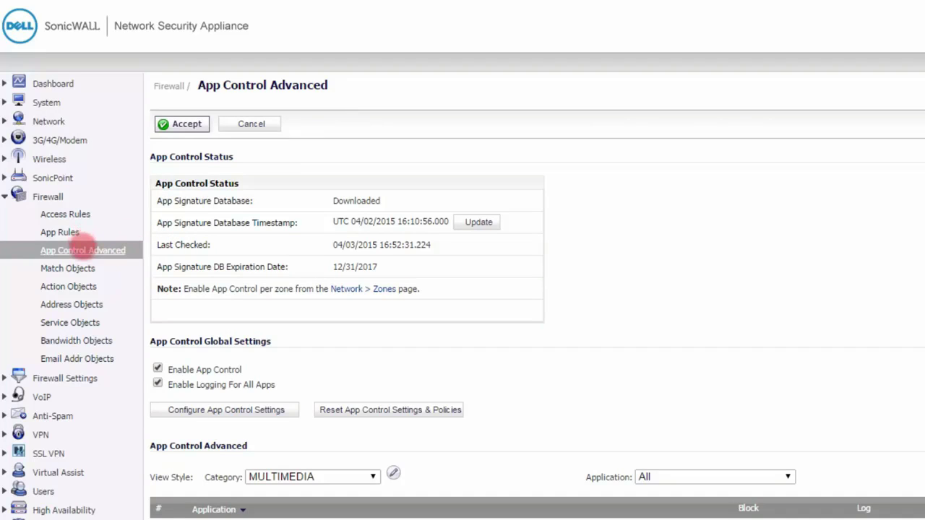
pyautogui.click(60, 232)
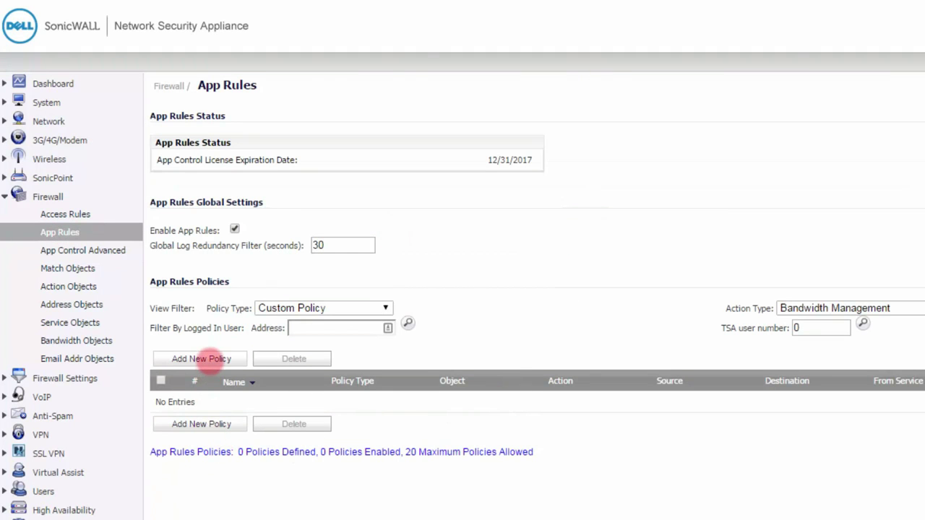
pyautogui.click(207, 359)
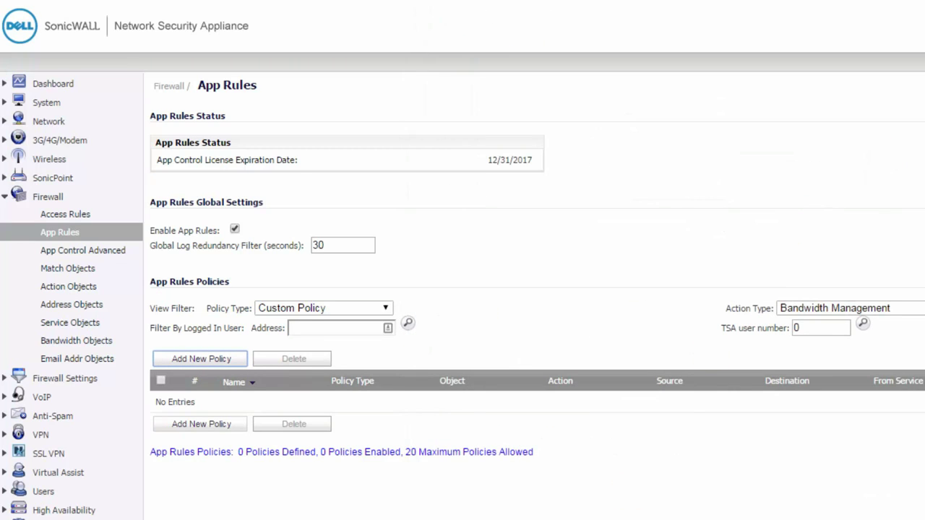
# Step: Open App Control Advanced and scroll the MULTIMEDIA list down to YouTube
pyautogui.click(105, 250)
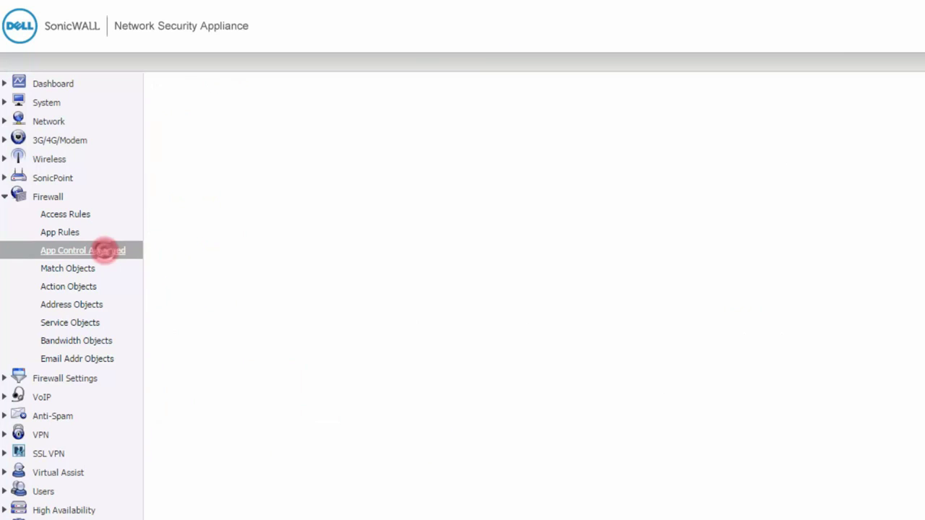
pyautogui.scroll(-3, 826, 222)
pyautogui.scroll(-5, 831, 155)
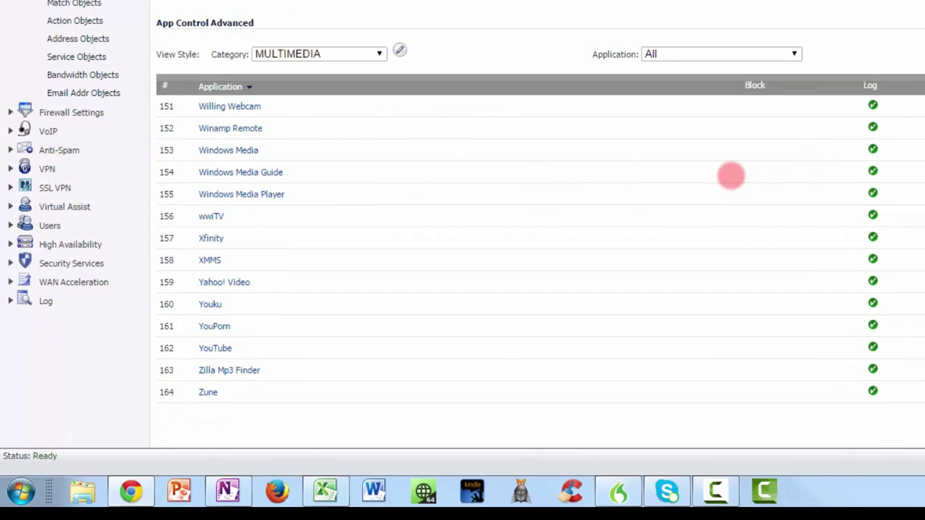
pyautogui.scroll(-1, 731, 176)
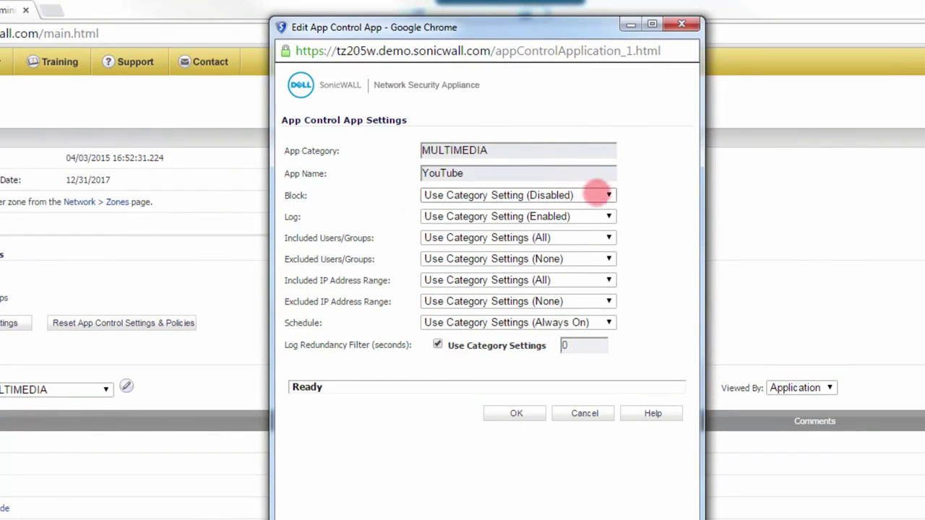
# Step: In Edit App Control App, set YouTube's Block and Log to Enable, then cancel
pyautogui.click(606, 193)
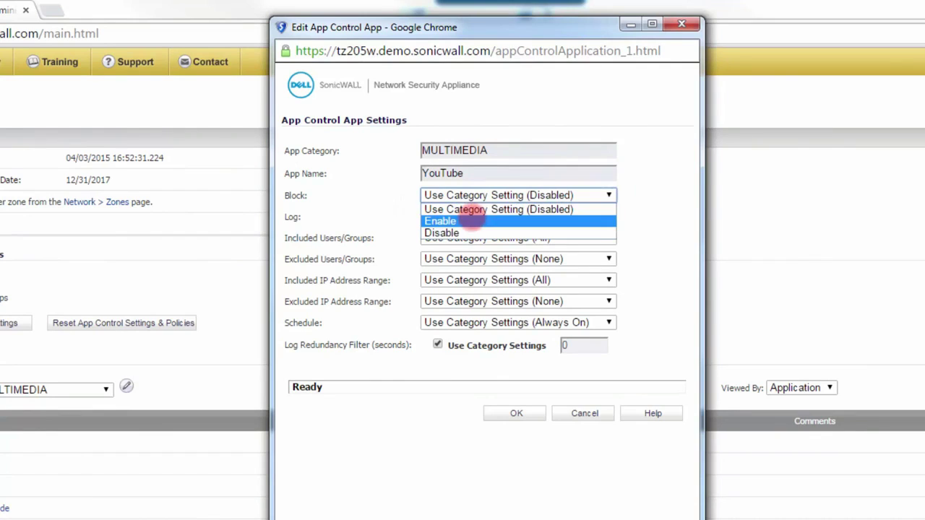
pyautogui.click(471, 219)
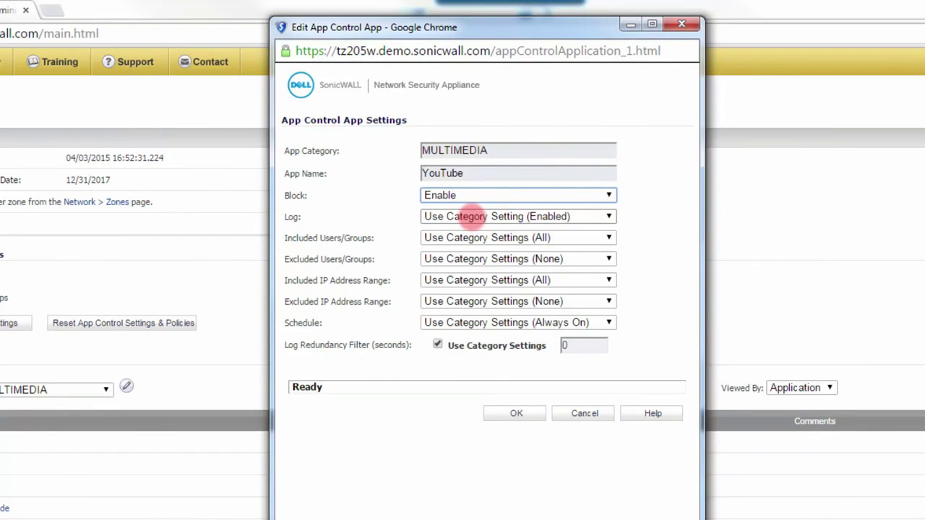
pyautogui.click(516, 412)
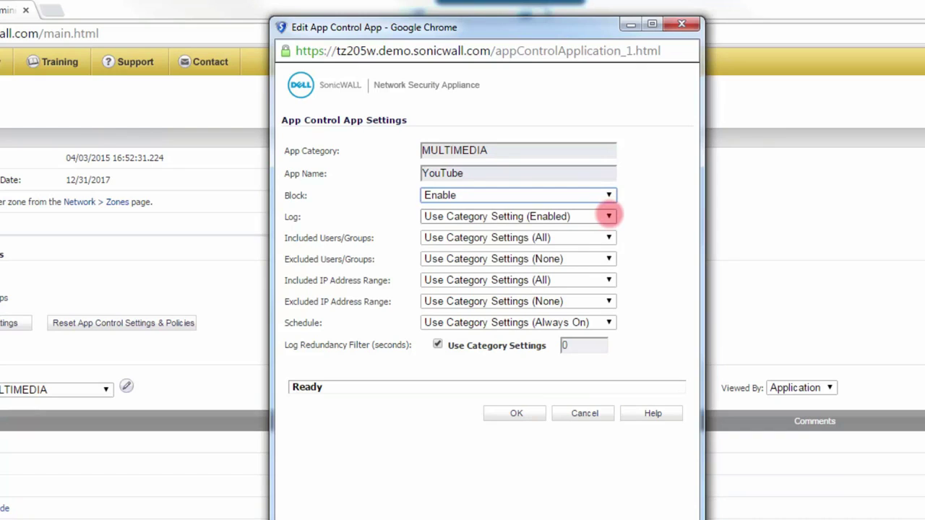
pyautogui.click(609, 215)
pyautogui.click(499, 241)
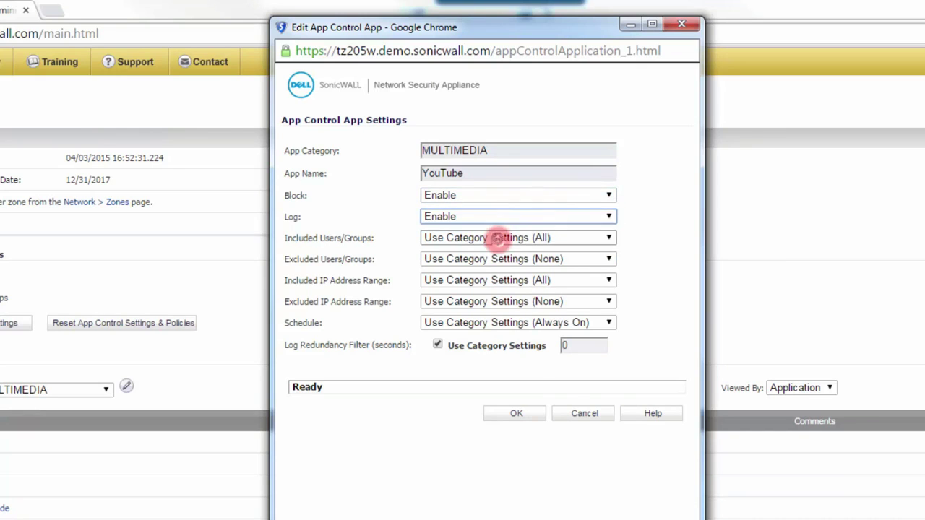
pyautogui.click(585, 413)
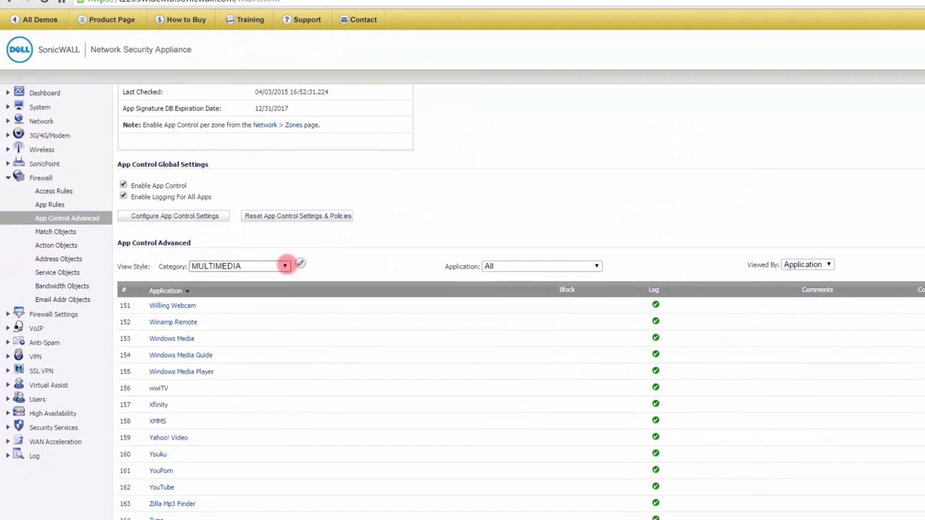
# Step: Switch the Category dropdown to P2P and scroll through its applications
pyautogui.click(286, 266)
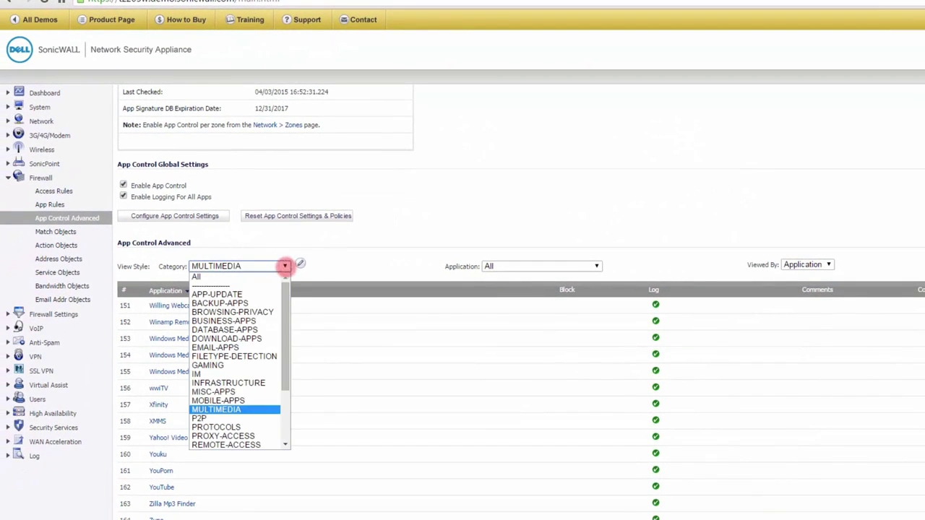
pyautogui.click(212, 419)
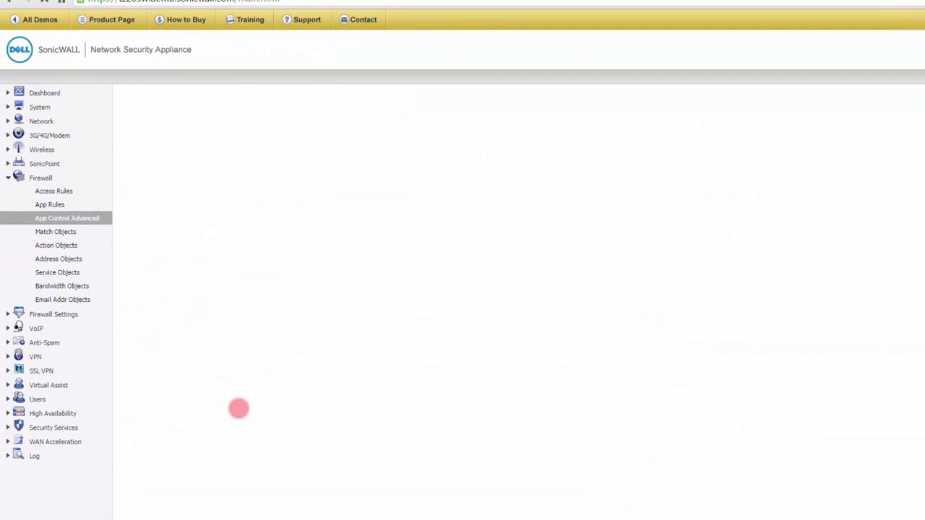
pyautogui.scroll(-4, 535, 427)
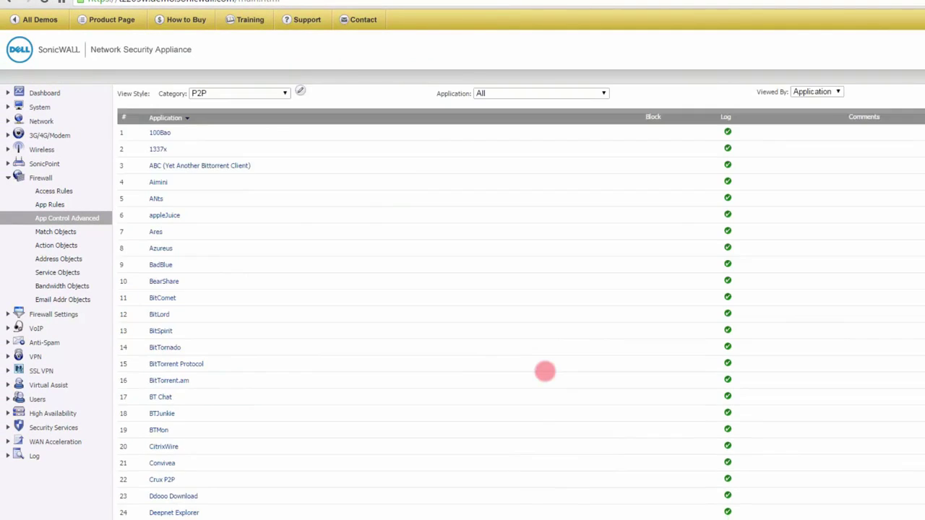
pyautogui.scroll(-2, 545, 371)
pyautogui.scroll(-3, 545, 372)
pyautogui.scroll(-2, 545, 372)
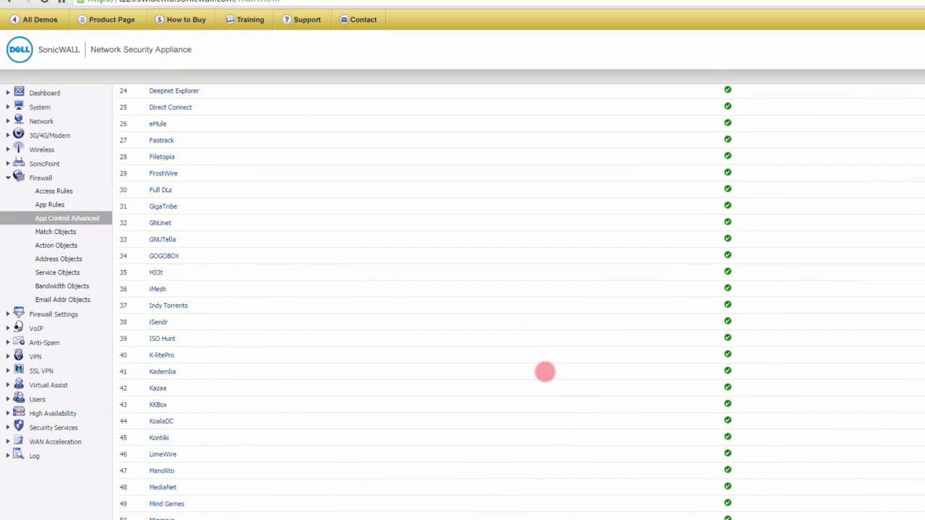
pyautogui.scroll(3, 545, 372)
pyautogui.scroll(2, 545, 371)
pyautogui.scroll(3, 546, 372)
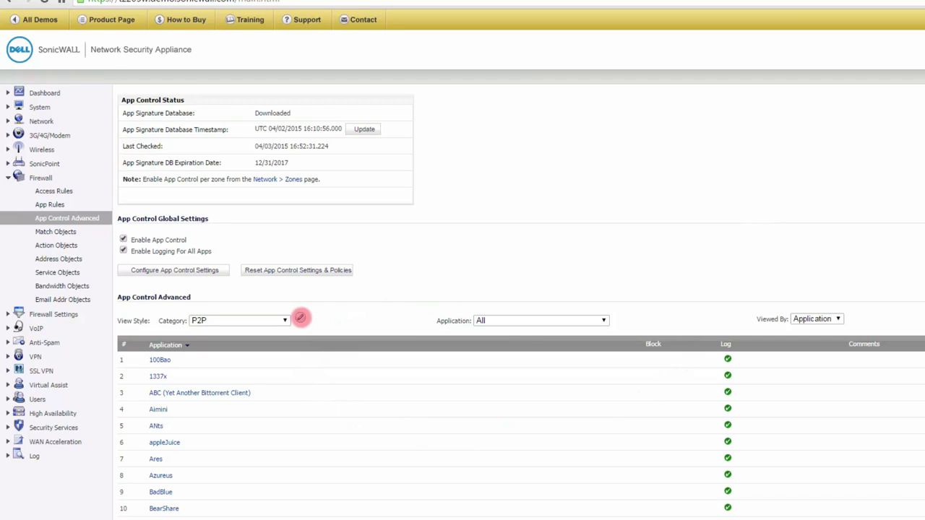
# Step: Set Block to Enable in the P2P category settings popup, then close the popup
pyautogui.click(300, 317)
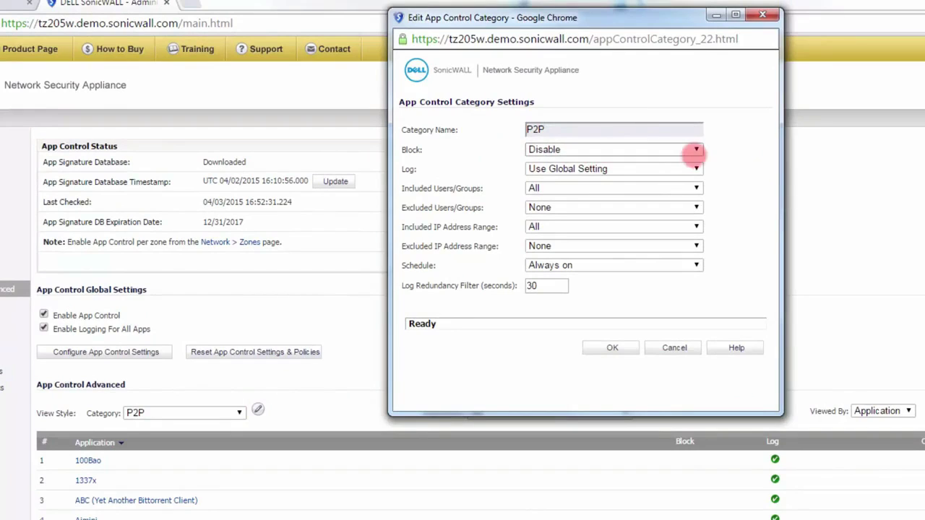
pyautogui.click(696, 150)
pyautogui.click(643, 160)
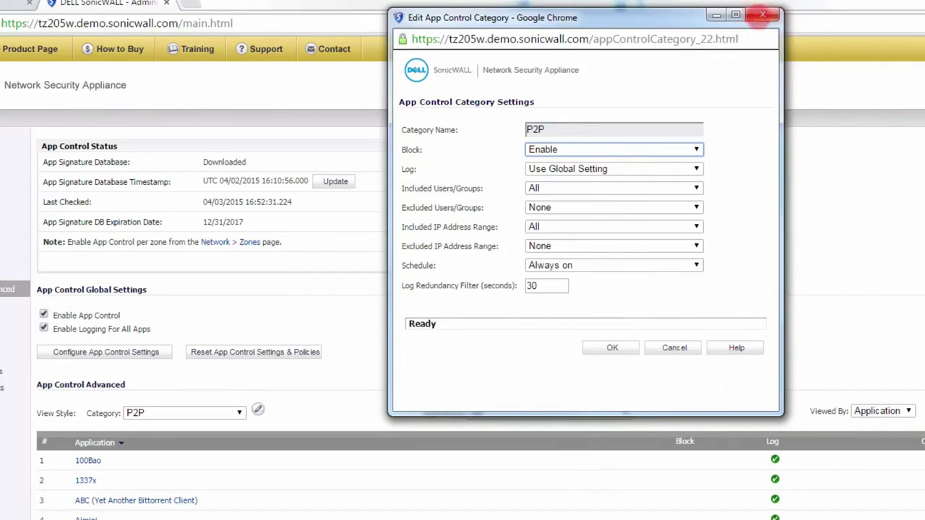
pyautogui.click(762, 15)
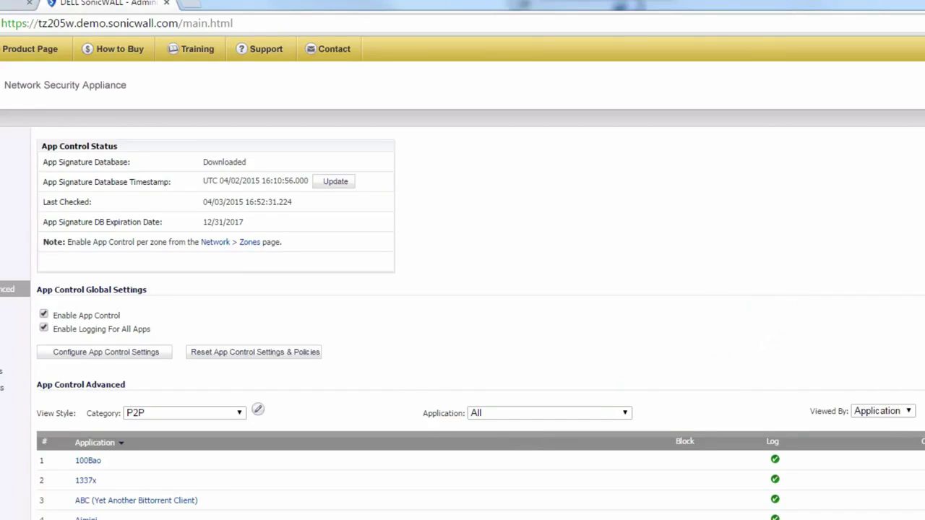
# Step: Go from Security Services Summary to Content Filter and open its CFS configuration window
pyautogui.click(15, 411)
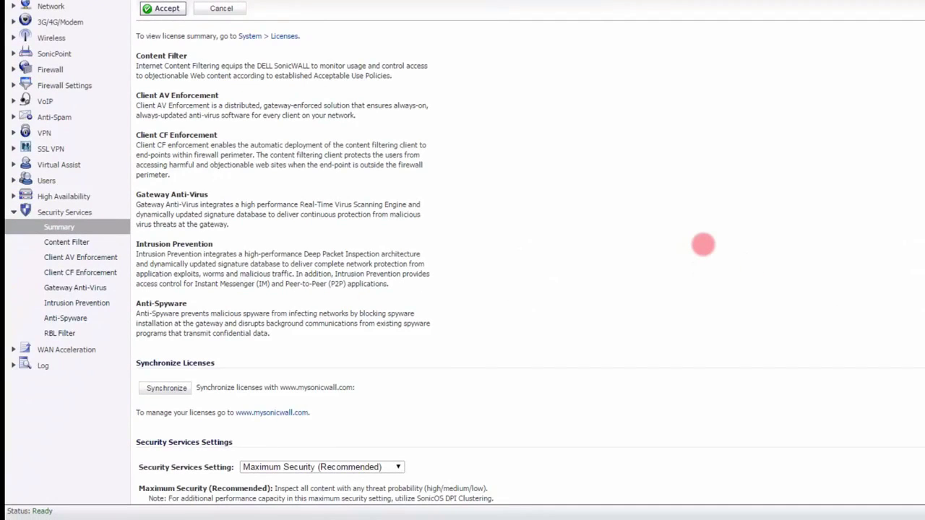
pyautogui.click(68, 242)
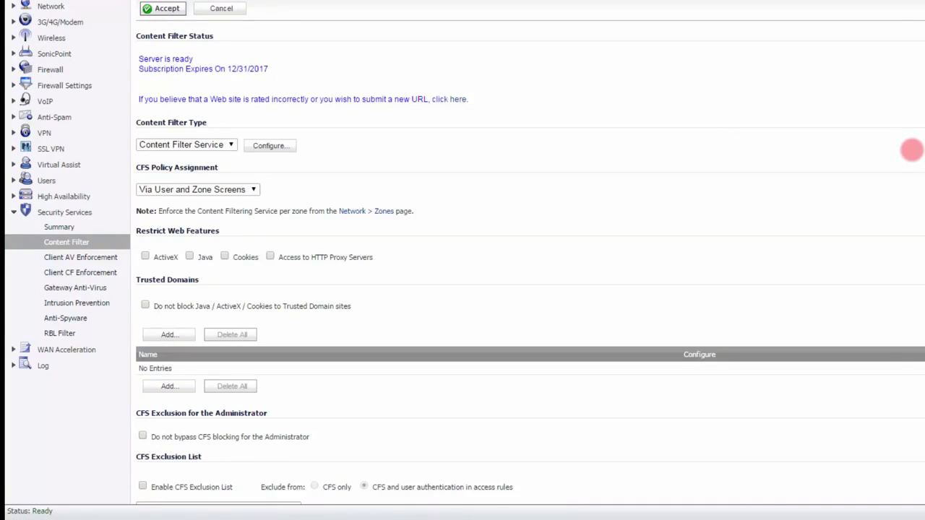
pyautogui.click(279, 145)
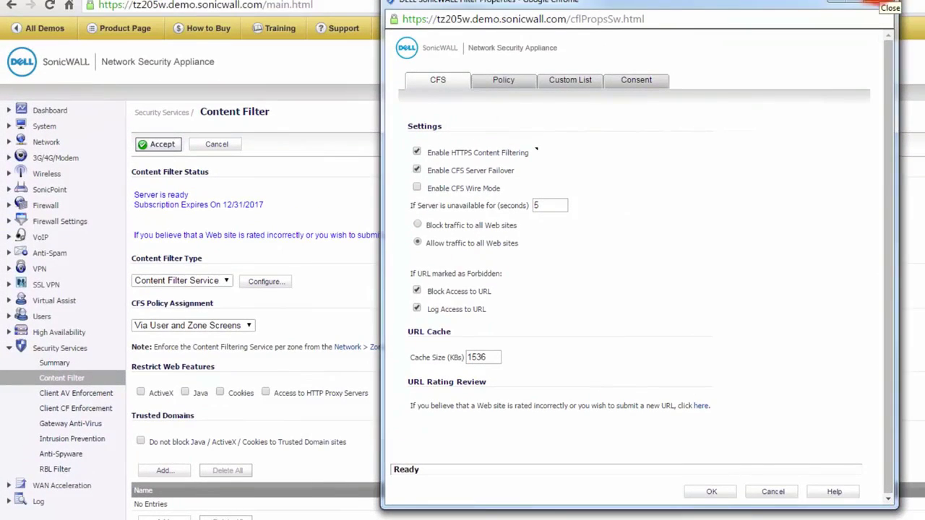
# Step: Open the Default policy's URL List of forbidden categories from the CFS Policy tab
pyautogui.click(505, 80)
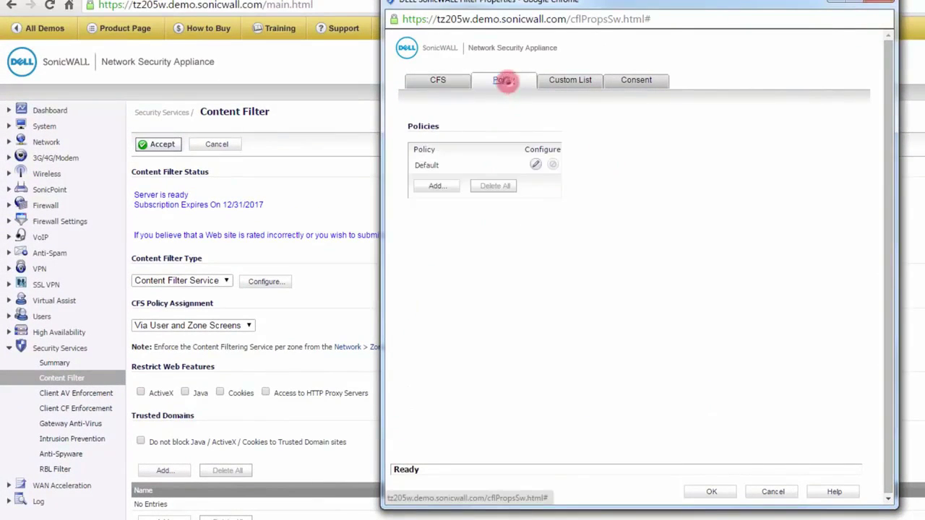
pyautogui.click(535, 165)
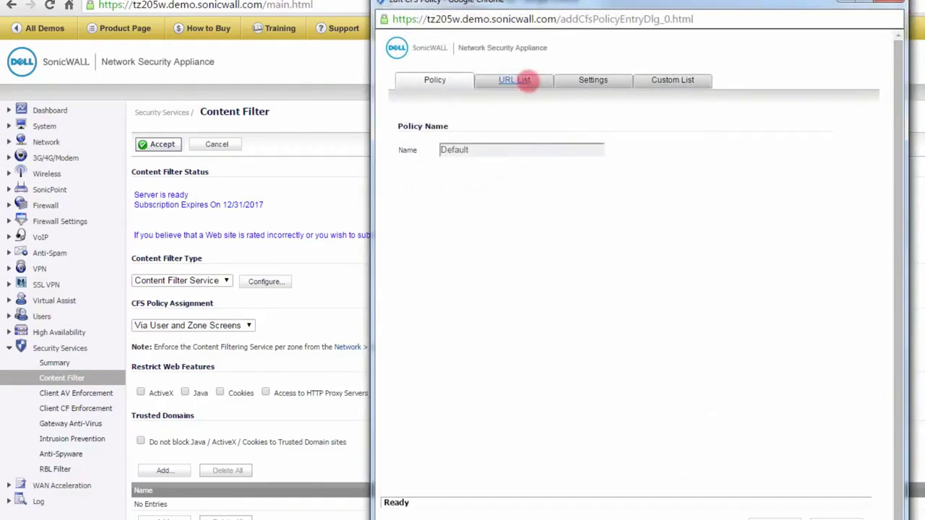
pyautogui.click(525, 78)
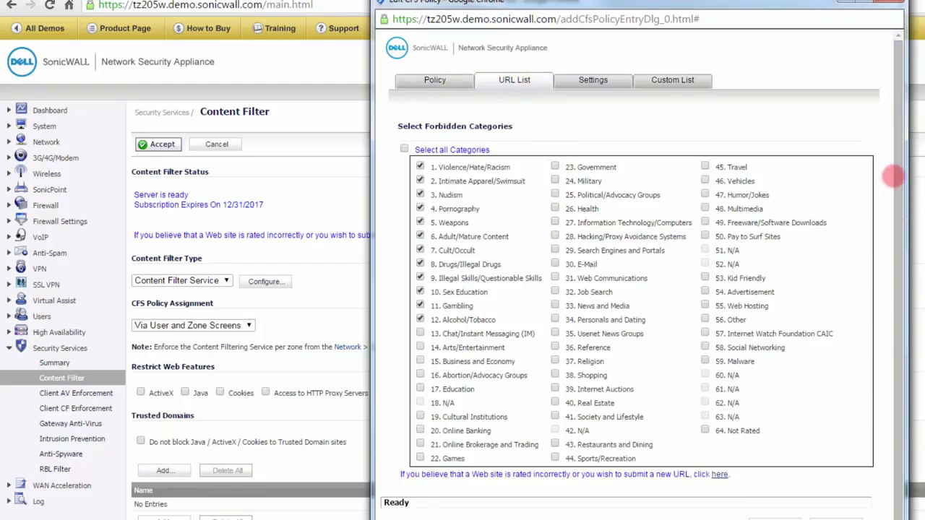
pyautogui.moveTo(894, 166); pyautogui.dragTo(894, 207)
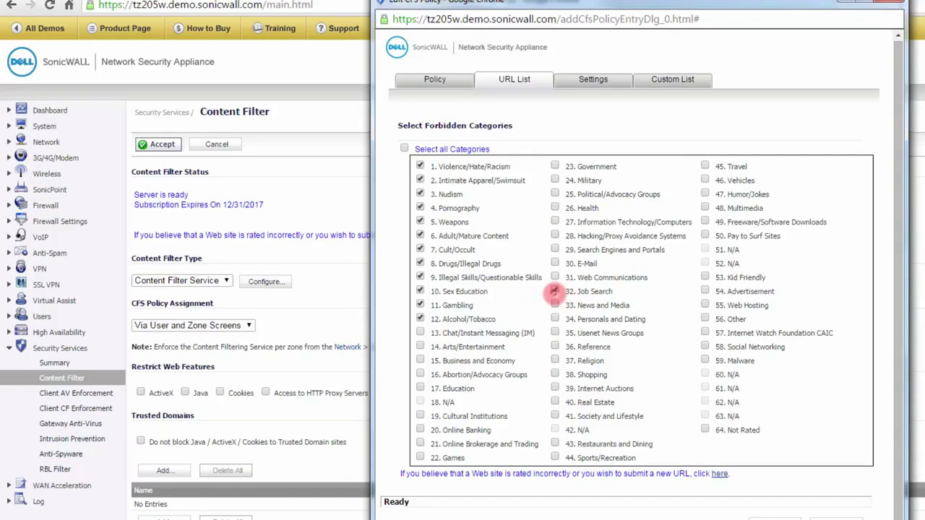
# Step: Toggle the E-Mail and Job Search categories, forbid Humor/Jokes, and close the policy
pyautogui.click(554, 263)
pyautogui.click(555, 290)
pyautogui.click(554, 264)
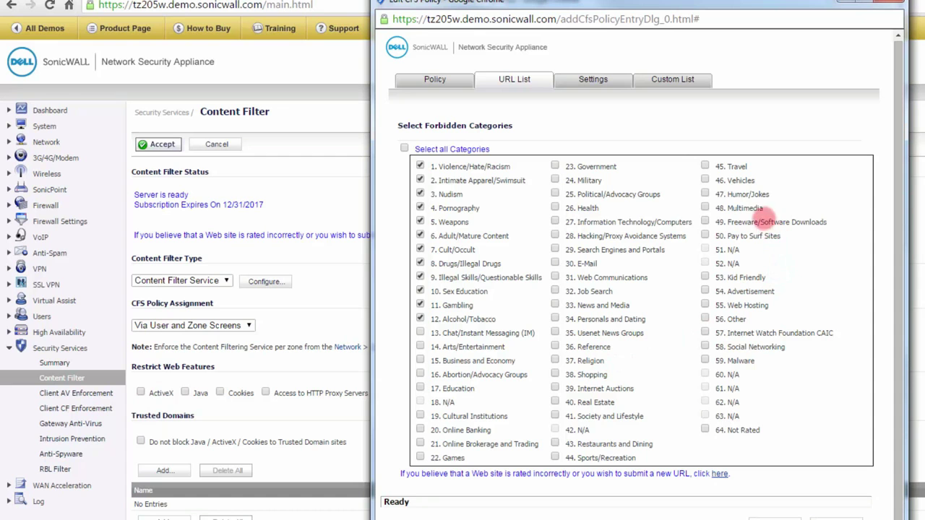
pyautogui.click(705, 194)
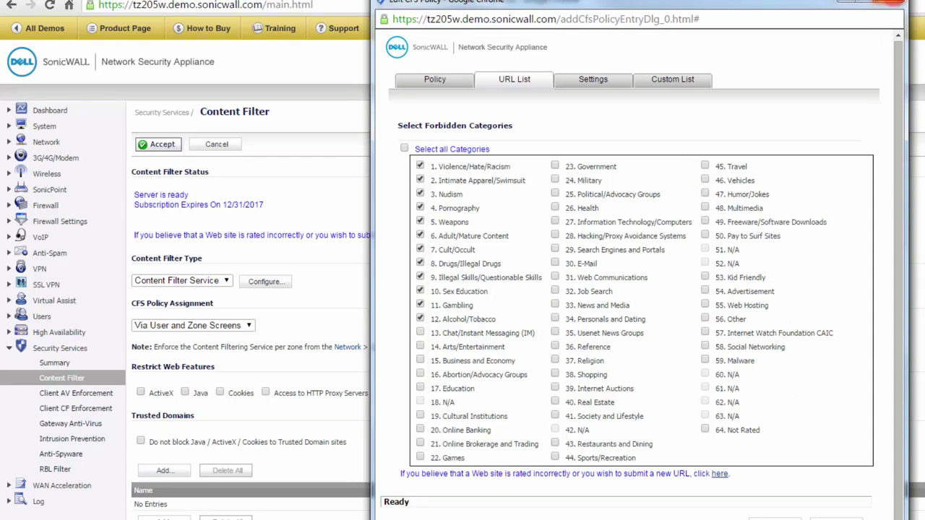
pyautogui.click(894, 5)
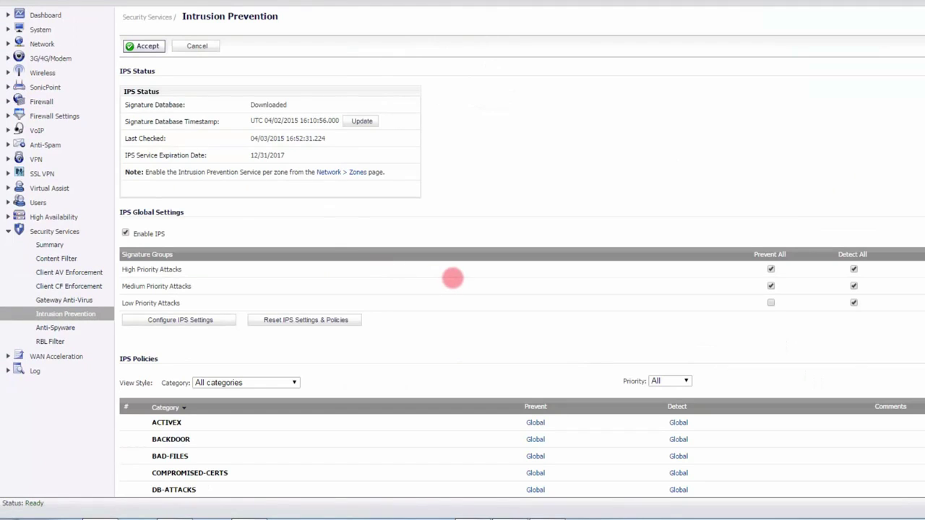
# Step: Scroll through the Intrusion Prevention IPS Global Settings and IPS Policies sections
pyautogui.scroll(-2, 452, 278)
pyautogui.scroll(-2, 452, 279)
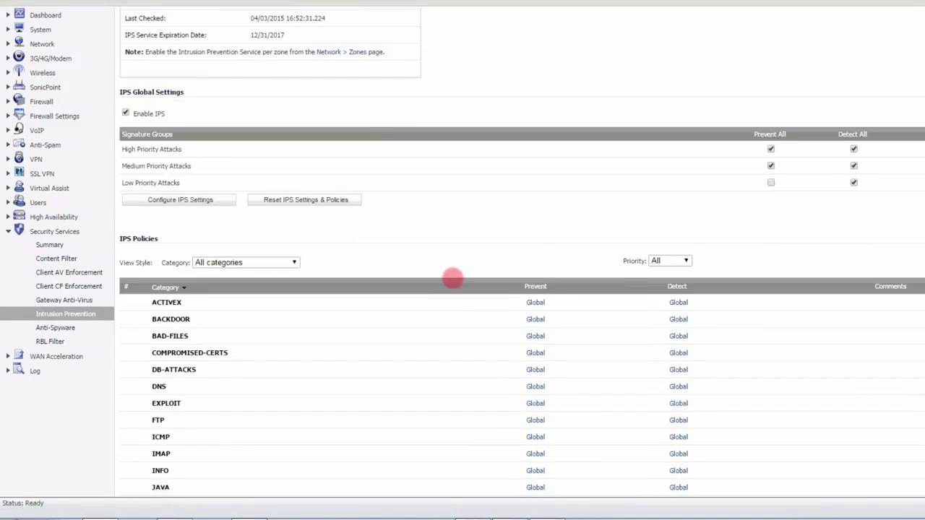
pyautogui.scroll(-2, 453, 278)
pyautogui.scroll(-2, 453, 278)
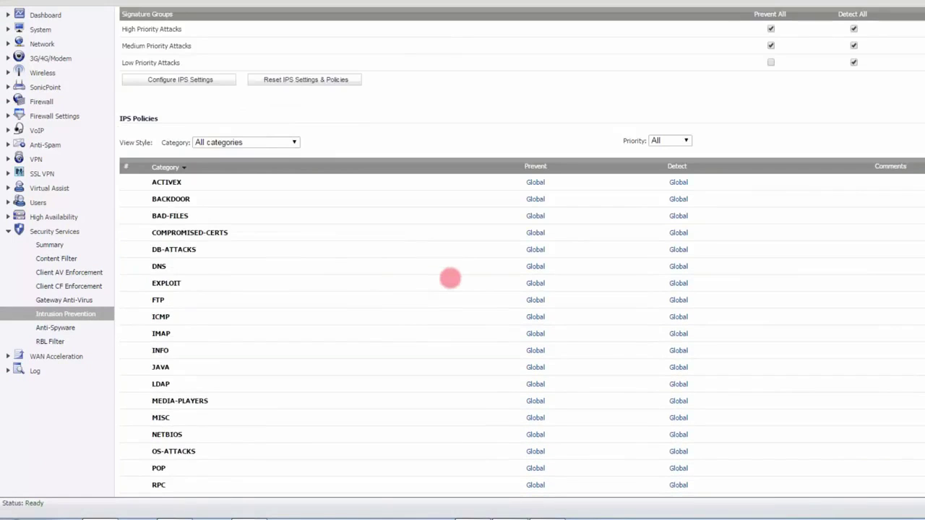
pyautogui.scroll(4, 292, 334)
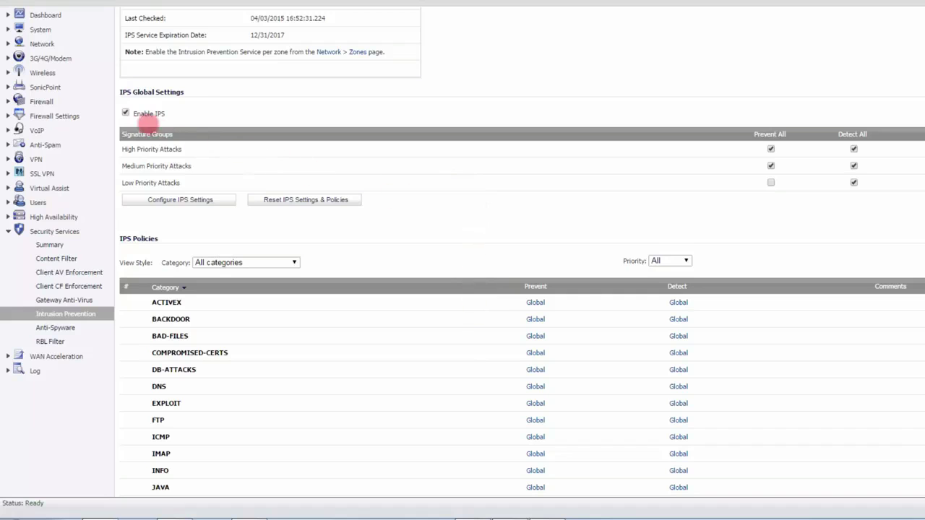
pyautogui.scroll(-2, 783, 369)
pyautogui.scroll(-2, 783, 369)
pyautogui.scroll(-1, 783, 369)
pyautogui.scroll(2, 783, 368)
pyautogui.scroll(1, 783, 368)
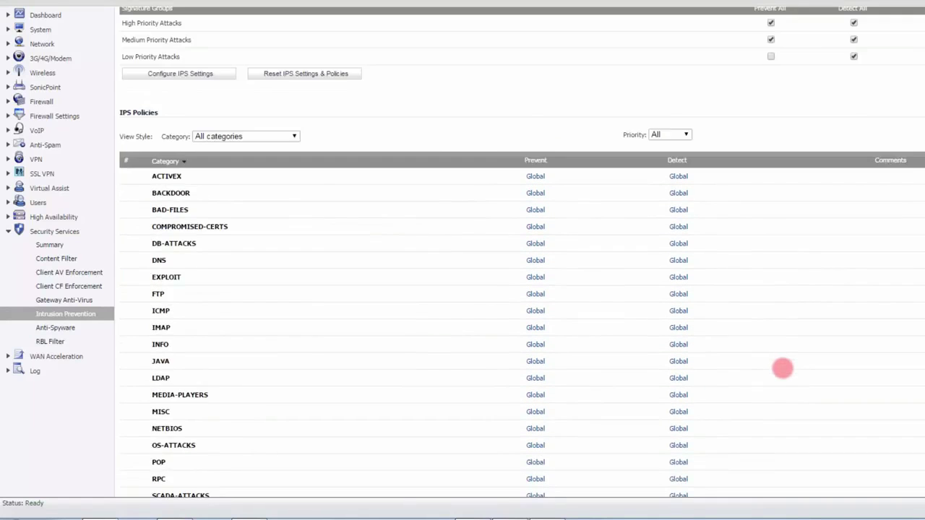
pyautogui.scroll(1, 804, 363)
pyautogui.scroll(2, 803, 362)
pyautogui.scroll(1, 826, 372)
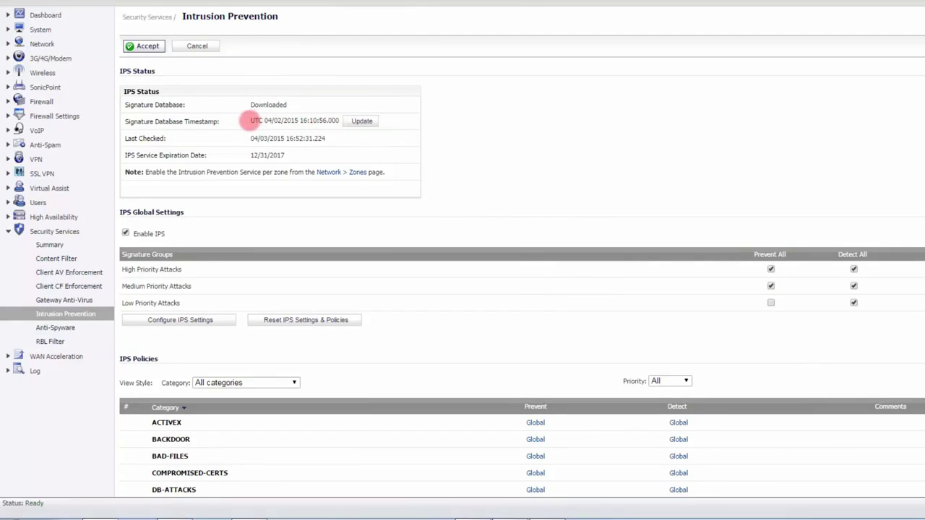
# Step: Check the signature database timestamp, then view and close the ACTIVEX category settings on global defaults
pyautogui.moveTo(249, 121); pyautogui.dragTo(339, 120)
pyautogui.click(470, 137)
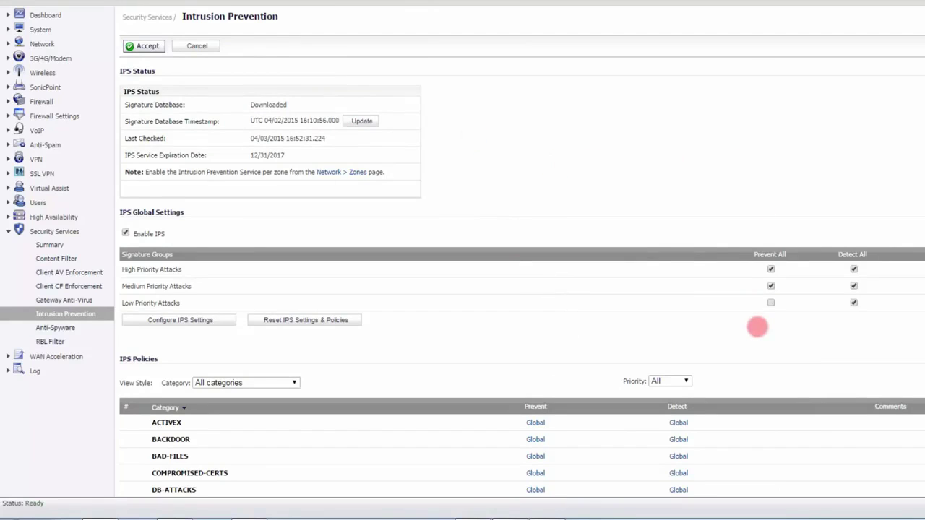
pyautogui.scroll(-3, 757, 325)
pyautogui.scroll(-3, 757, 327)
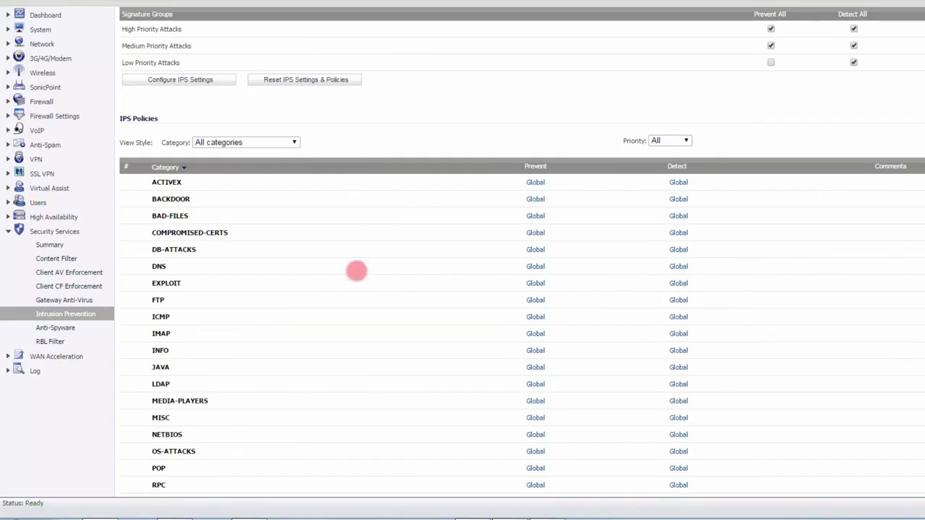
pyautogui.scroll(-5, 353, 287)
pyautogui.scroll(6, 354, 288)
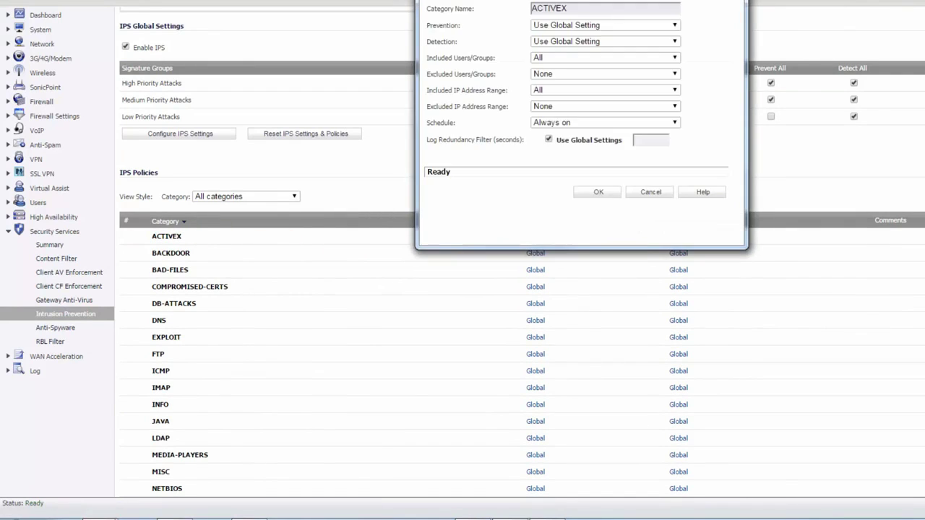
pyautogui.click(798, 227)
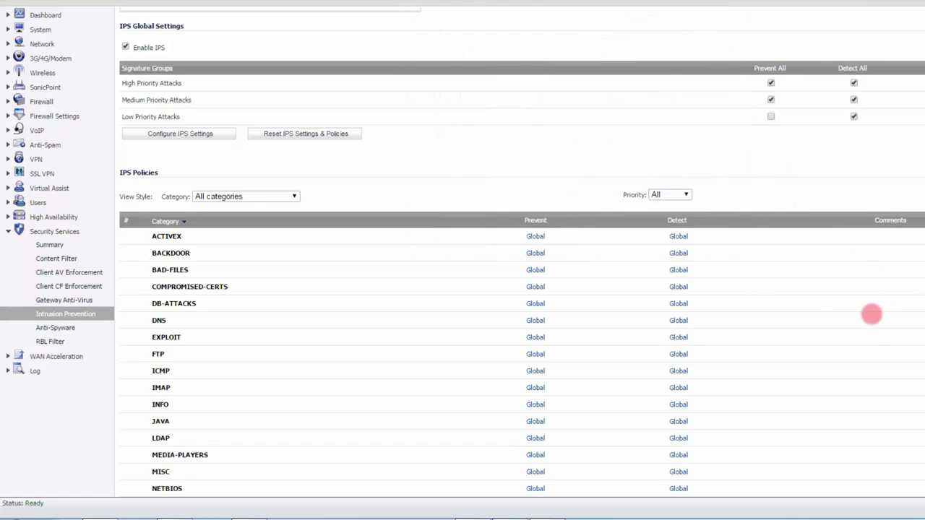
pyautogui.scroll(-3, 868, 325)
# Step: List and scroll through the ACTIVEX category intrusion signatures
pyautogui.click(168, 116)
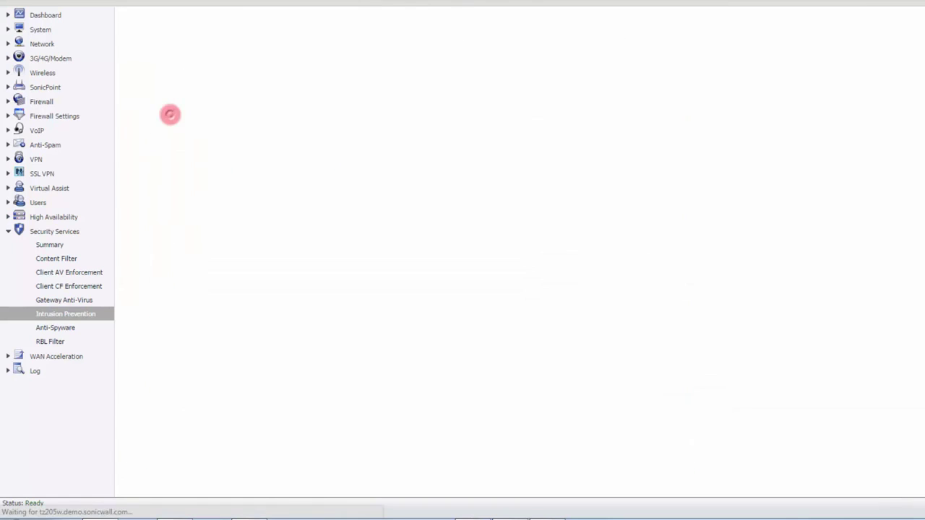
pyautogui.scroll(-5, 547, 306)
pyautogui.scroll(-2, 547, 305)
pyautogui.scroll(-2, 547, 306)
pyautogui.scroll(6, 549, 306)
pyautogui.scroll(3, 549, 307)
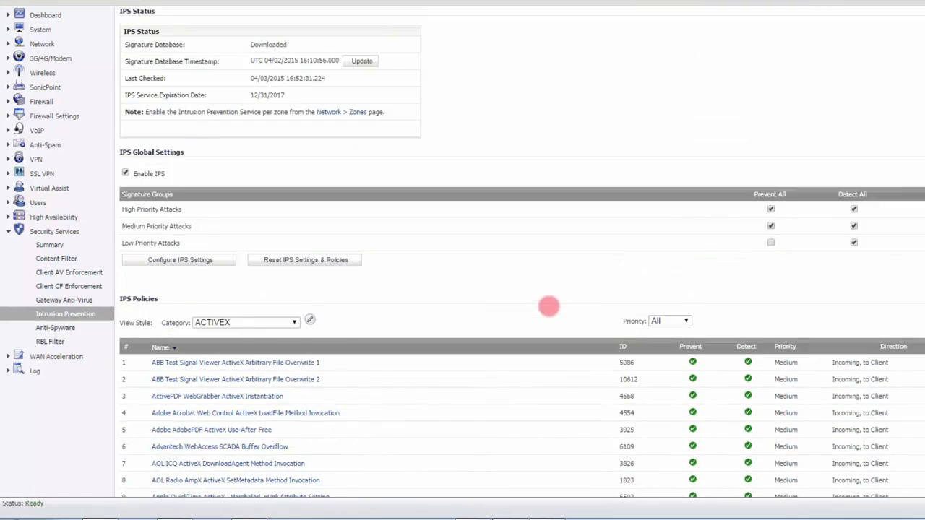
pyautogui.scroll(-3, 527, 342)
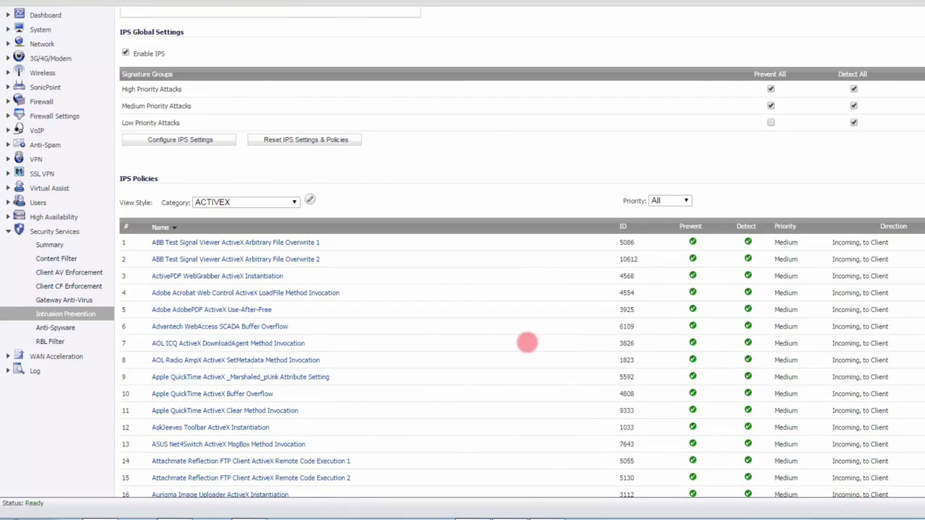
# Step: Switch the signature category to DNS and browse its signatures
pyautogui.click(294, 203)
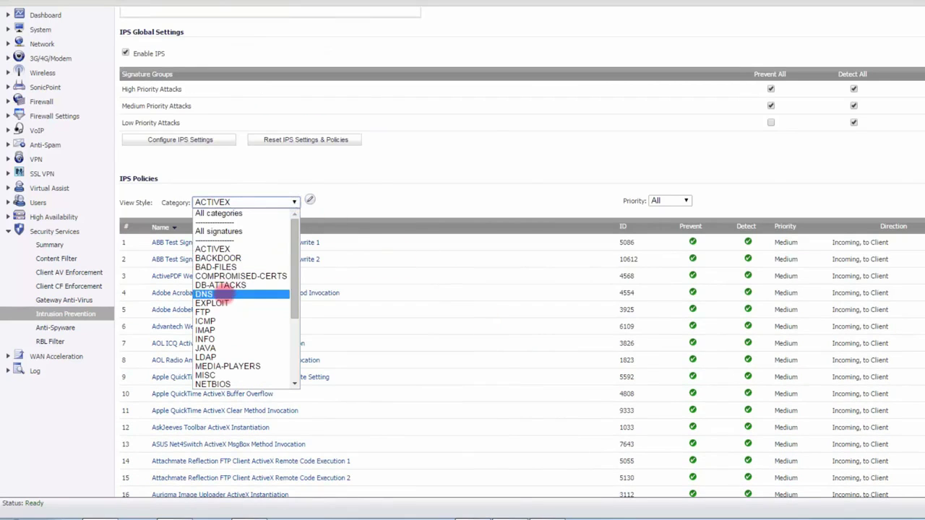
pyautogui.click(219, 293)
pyautogui.scroll(-3, 620, 269)
pyautogui.scroll(-3, 621, 270)
pyautogui.scroll(-5, 620, 271)
pyautogui.scroll(2, 559, 286)
pyautogui.scroll(3, 559, 286)
pyautogui.scroll(4, 559, 286)
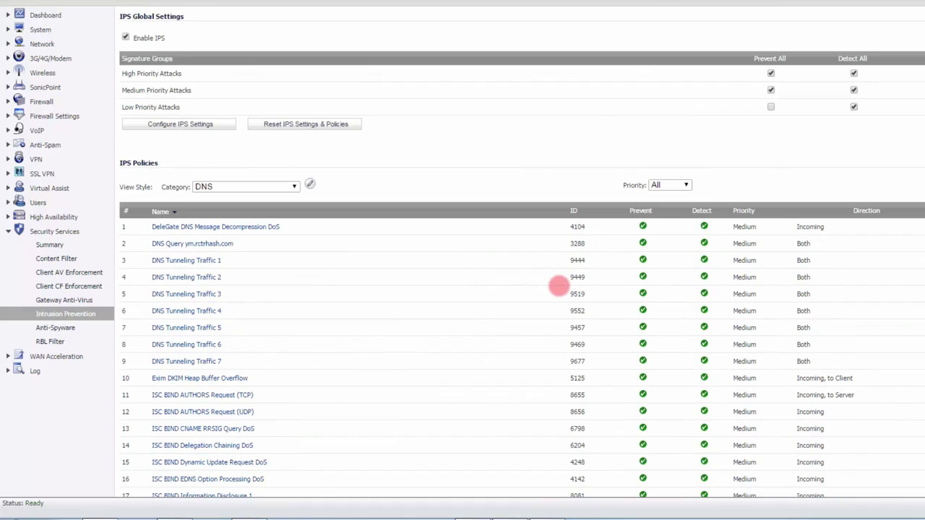
pyautogui.scroll(2, 559, 286)
pyautogui.scroll(1, 558, 286)
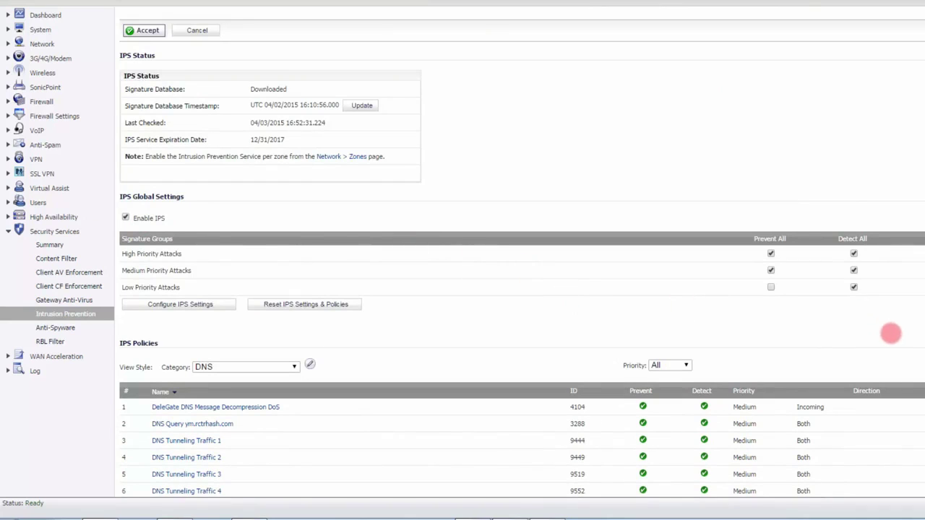
# Step: Finish reviewing the DNS signatures and go to the Anti-Spyware settings page
pyautogui.scroll(-1, 894, 337)
pyautogui.scroll(-1, 893, 336)
pyautogui.scroll(2, 895, 337)
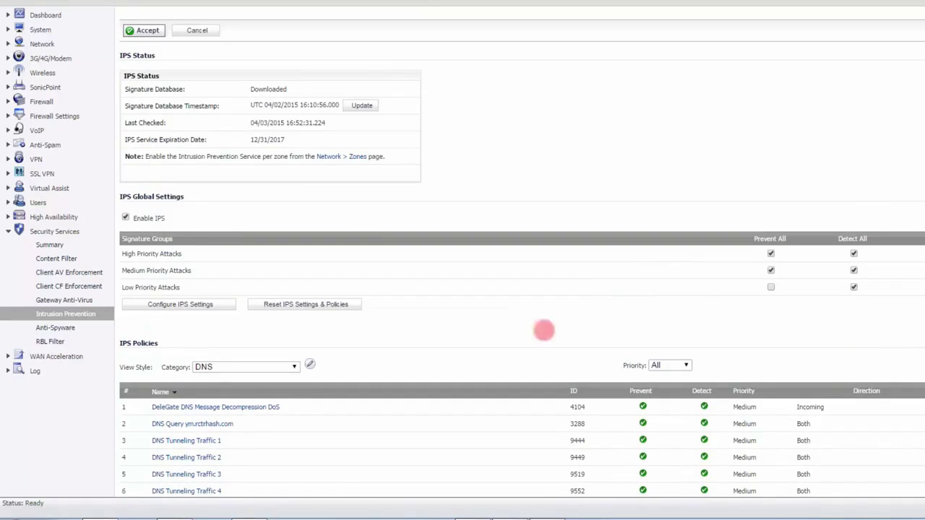
pyautogui.click(64, 329)
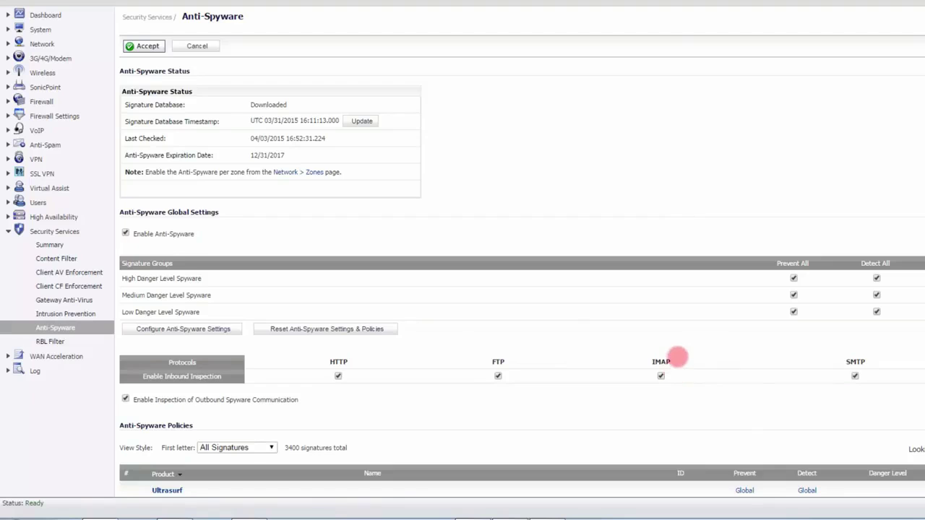
pyautogui.scroll(-3, 677, 361)
pyautogui.scroll(-4, 680, 356)
pyautogui.scroll(-3, 680, 355)
pyautogui.scroll(7, 679, 356)
pyautogui.scroll(3, 679, 354)
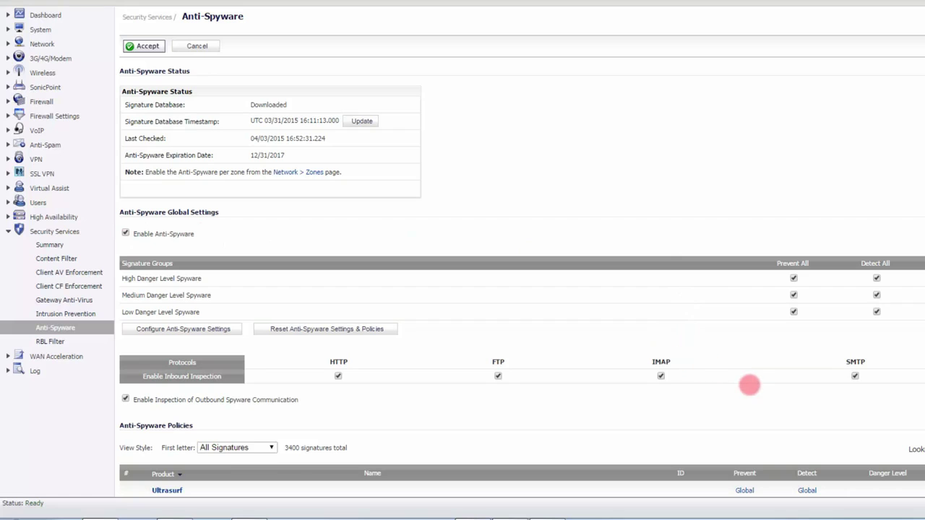
pyautogui.scroll(-2, 751, 386)
pyautogui.scroll(-4, 749, 384)
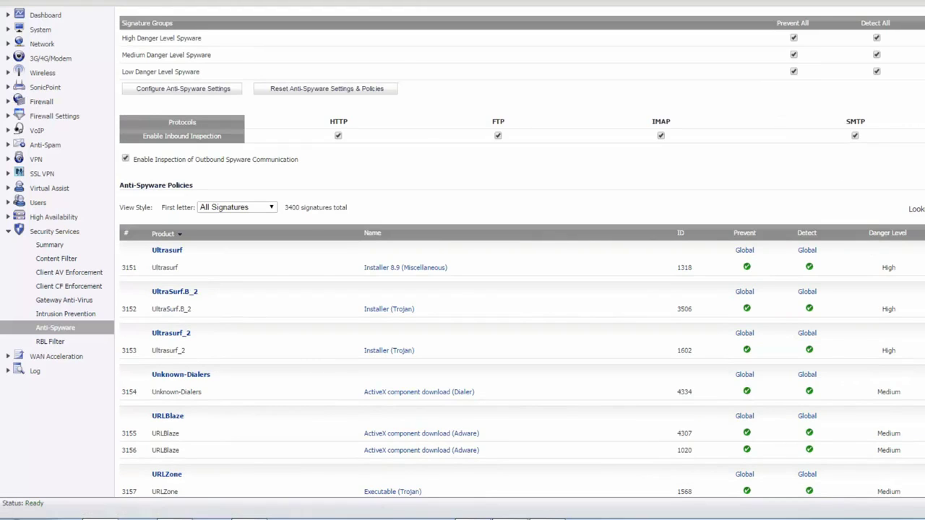
pyautogui.scroll(-3, 521, 289)
pyautogui.scroll(-5, 521, 289)
pyautogui.scroll(-5, 520, 289)
pyautogui.scroll(10, 520, 289)
pyautogui.scroll(4, 433, 217)
pyautogui.scroll(1, 434, 203)
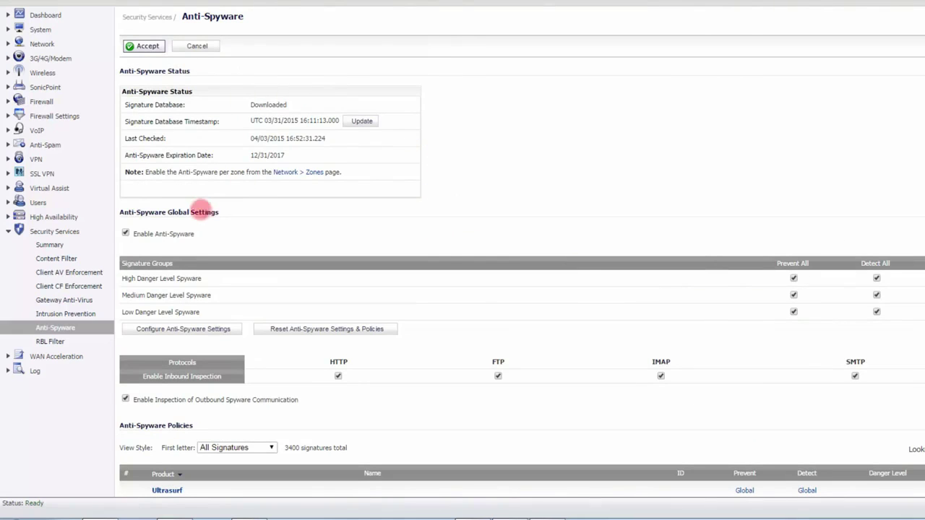
pyautogui.scroll(-1, 634, 284)
pyautogui.scroll(-2, 634, 284)
pyautogui.scroll(-3, 634, 284)
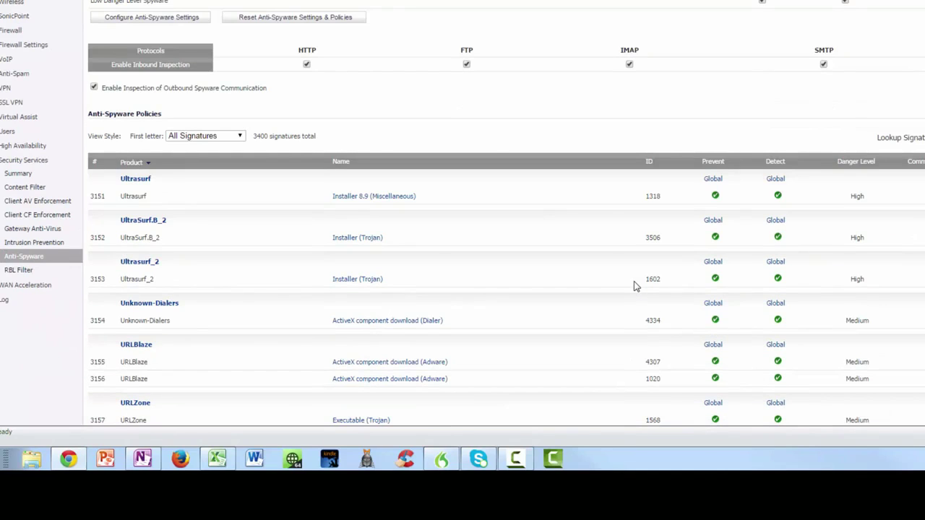